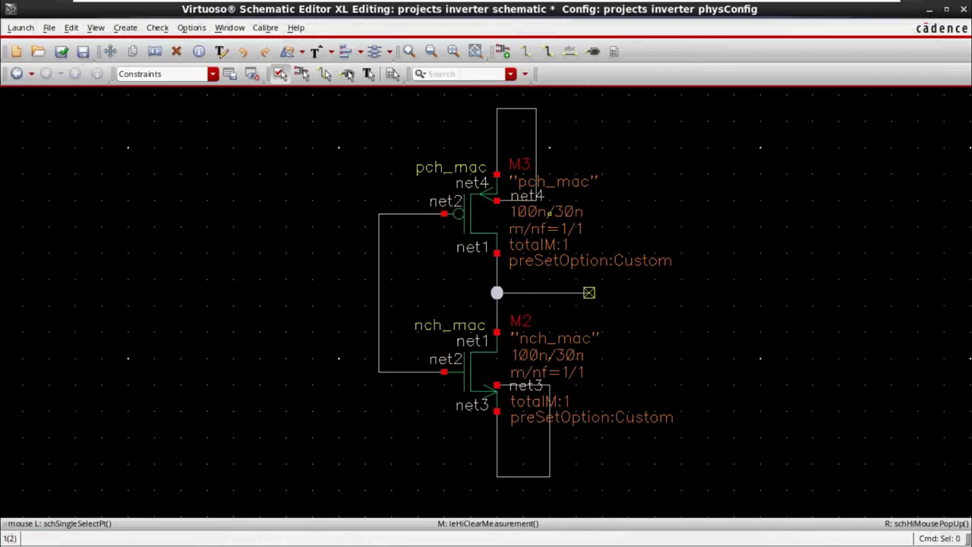
pyautogui.hotkey('ctrl', 'z')
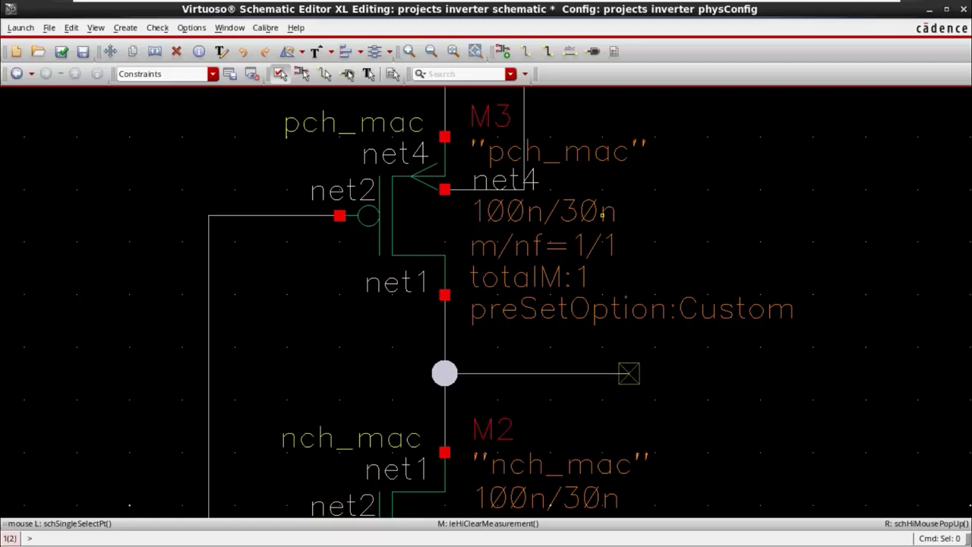
pyautogui.keyDown('ctrl'); pyautogui.scroll(-3, 524, 242); pyautogui.keyUp('ctrl')
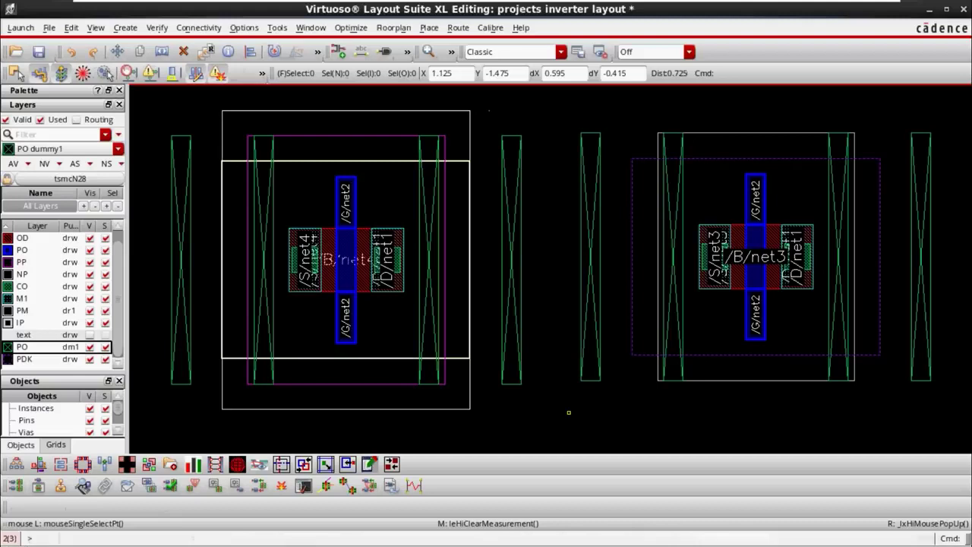
# - Select the PM drawing layer and toggle the layout's transistors between outline-only and full-hierarchy display
pyautogui.press('ctrl')
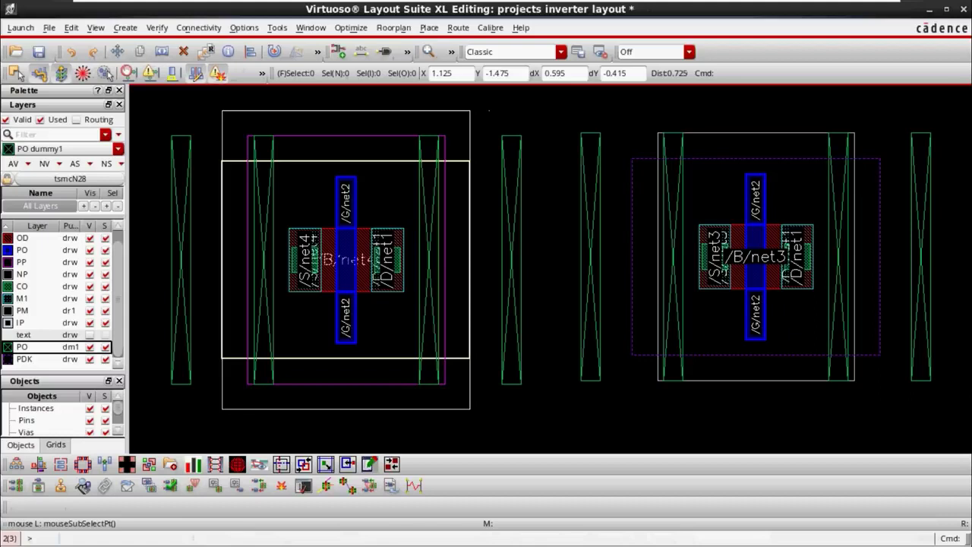
pyautogui.hotkey('ctrl', 'f')
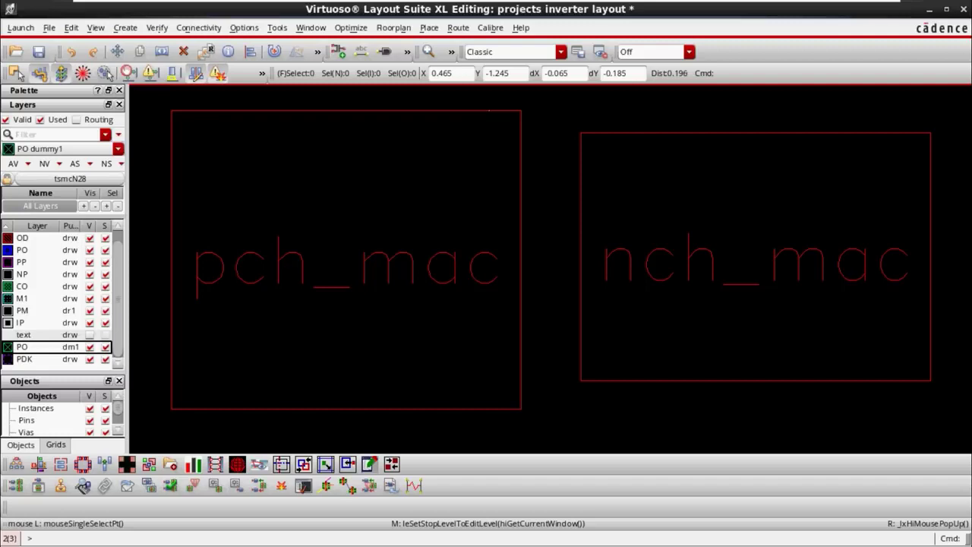
pyautogui.click(38, 310)
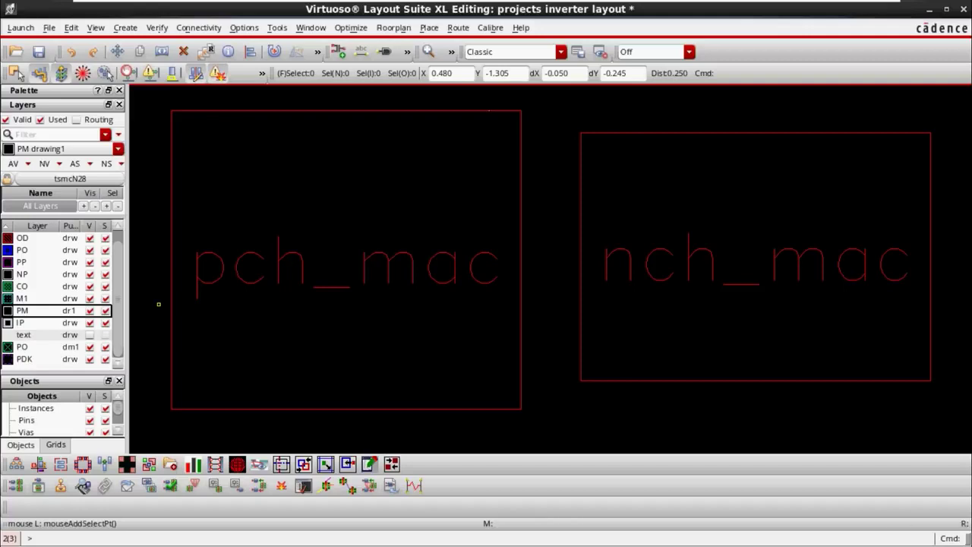
pyautogui.hotkey('shift', 'f')
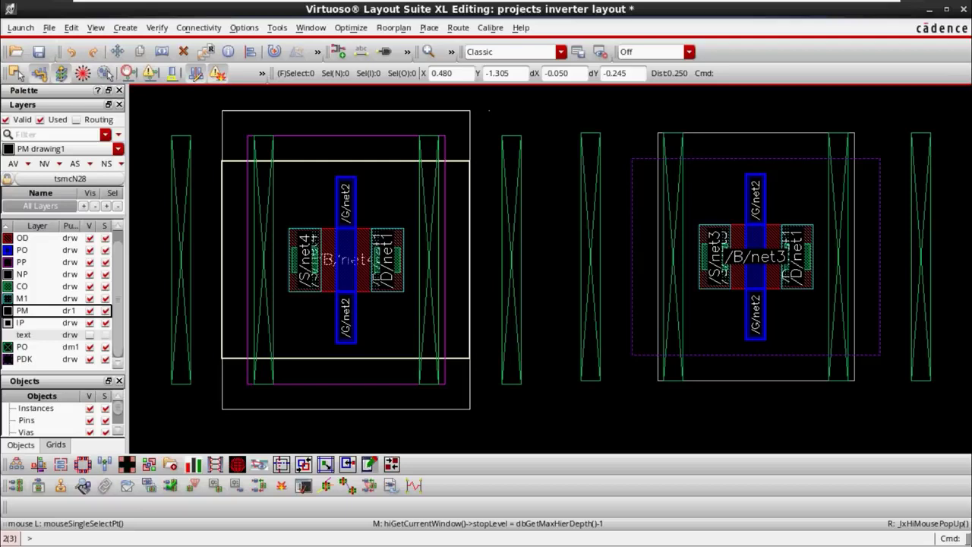
# - Measure the width of the pch_mac transistor's poly gate with a ruler
pyautogui.press('k')
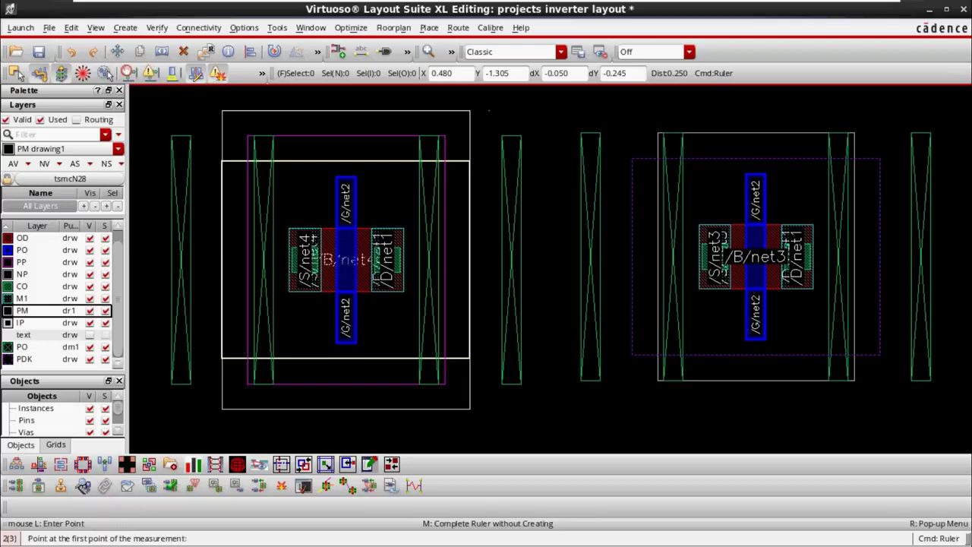
pyautogui.keyDown('ctrl'); pyautogui.scroll(3, 346, 202); pyautogui.keyUp('ctrl')
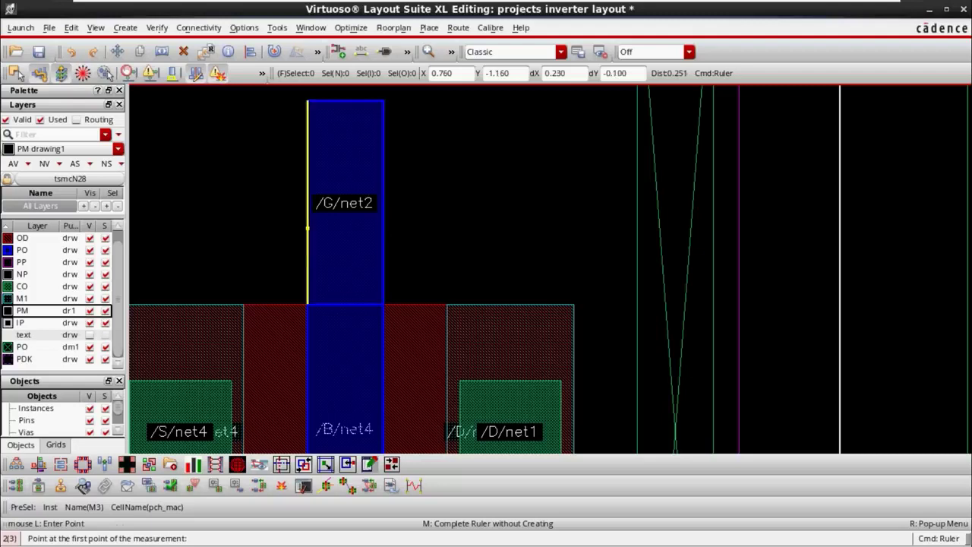
pyautogui.click(307, 237)
pyautogui.click(384, 238)
pyautogui.keyDown('ctrl'); pyautogui.scroll(-3, 485, 189); pyautogui.keyUp('ctrl')
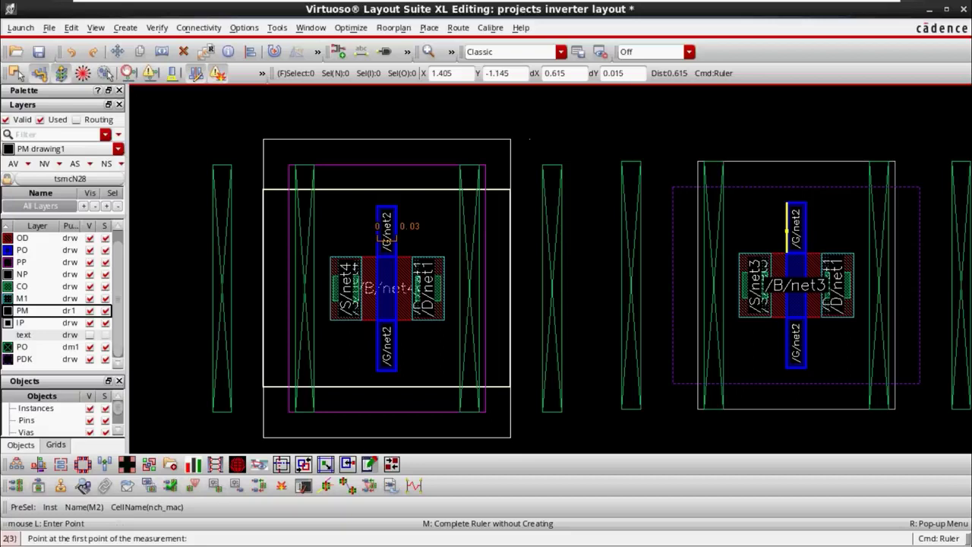
pyautogui.press('Right')
pyautogui.press('Down')
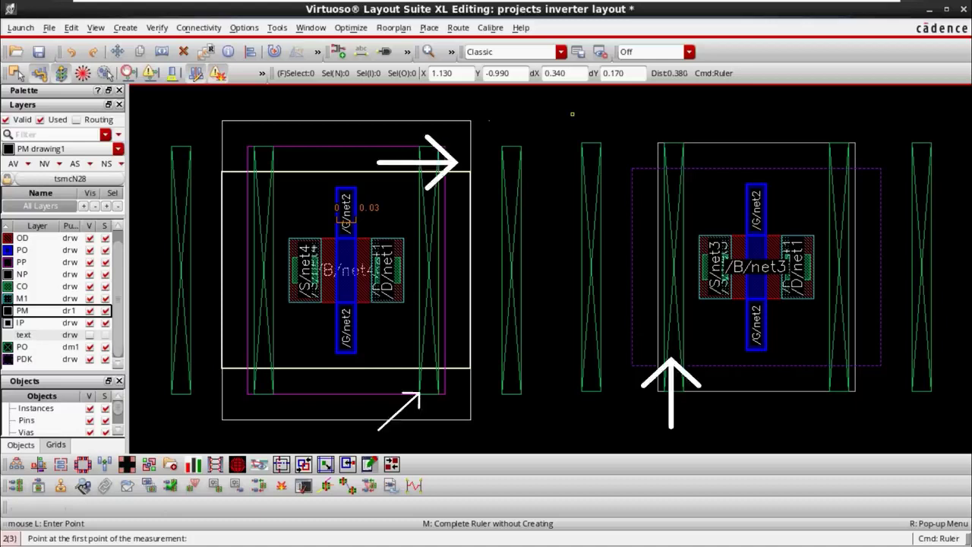
pyautogui.press('Escape')
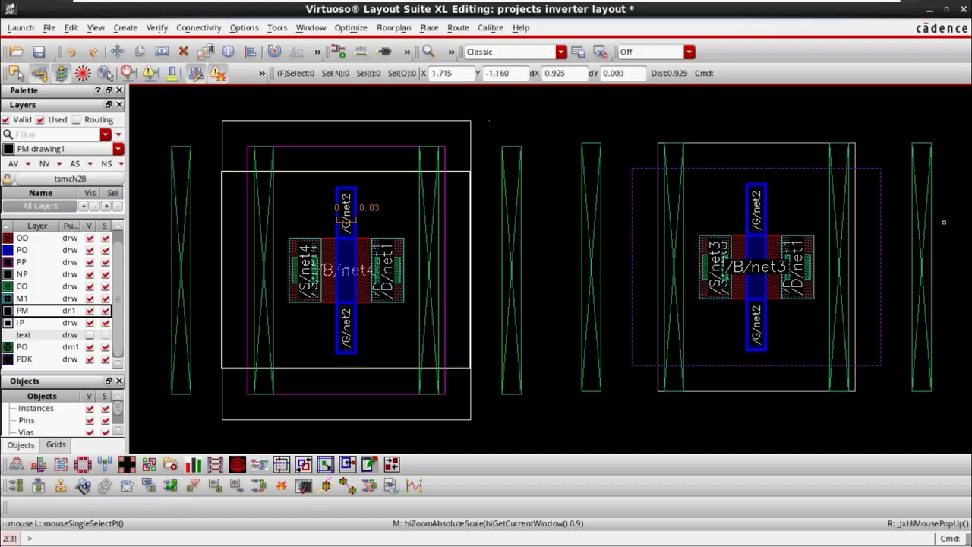
# - Display the layout related parameters of nch_mac instance M2 and switch off its Left_Dummy_Poly and Second_Left_Dummy
pyautogui.press('u')
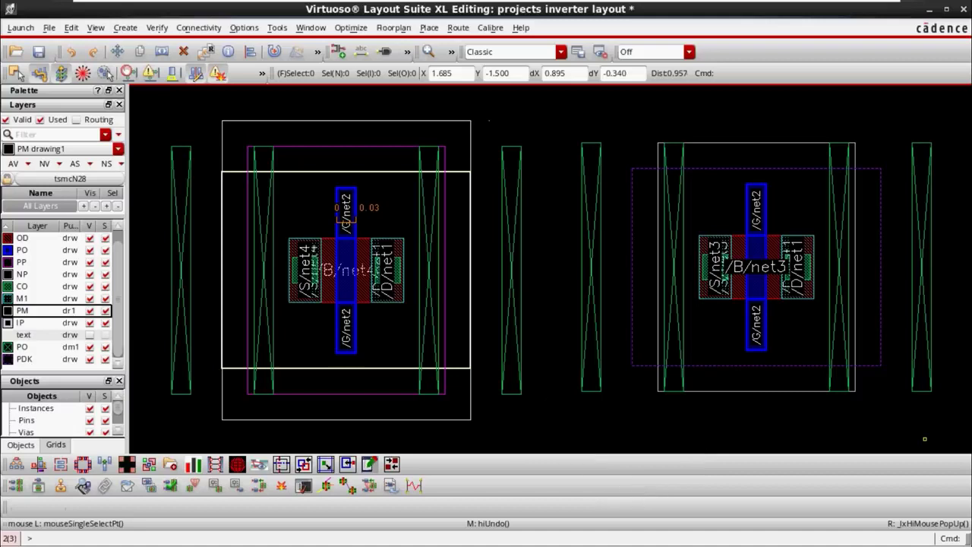
pyautogui.click(896, 383)
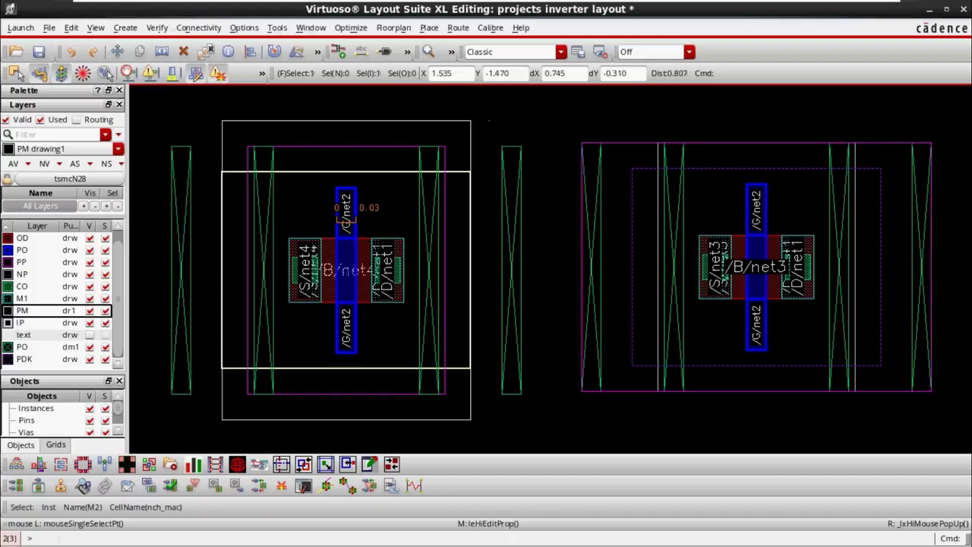
pyautogui.press('q')
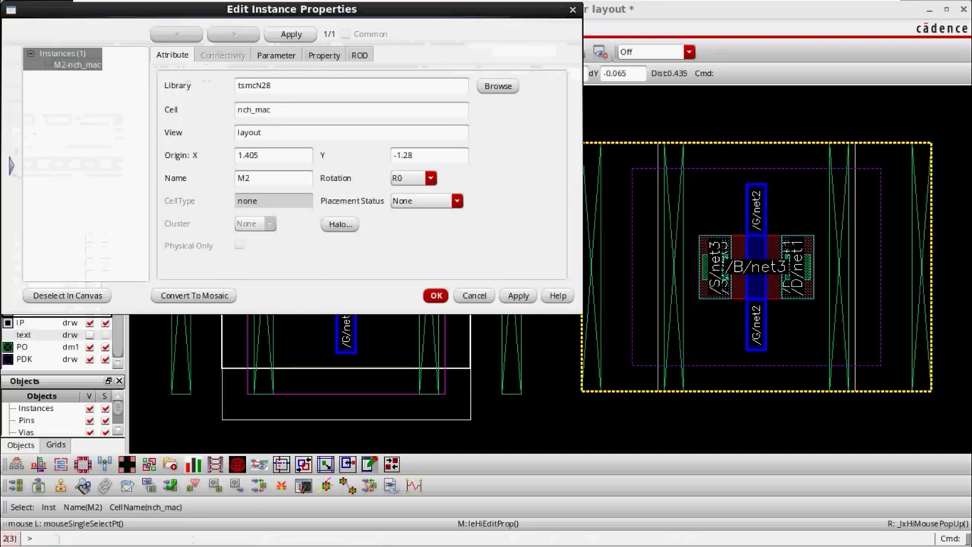
pyautogui.click(276, 55)
pyautogui.scroll(-3, 357, 265)
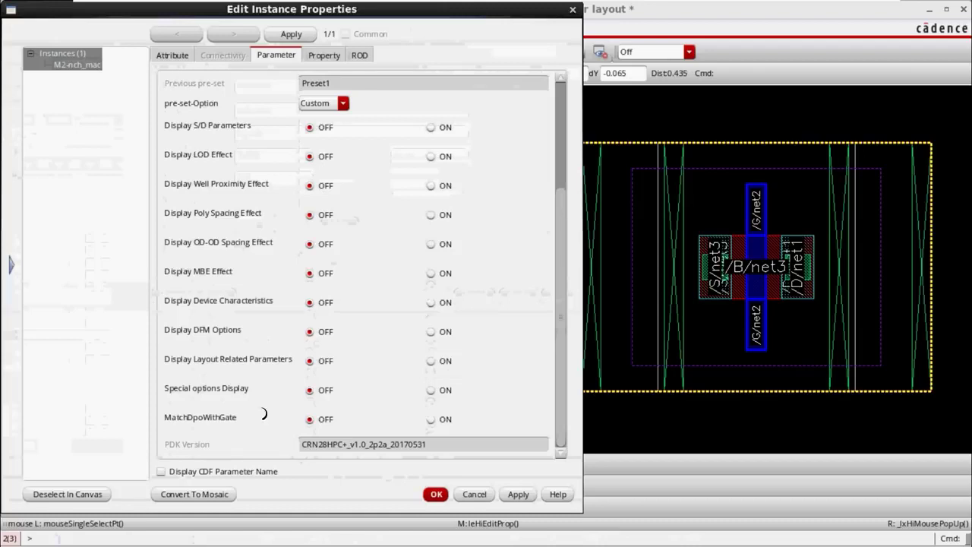
pyautogui.click(431, 361)
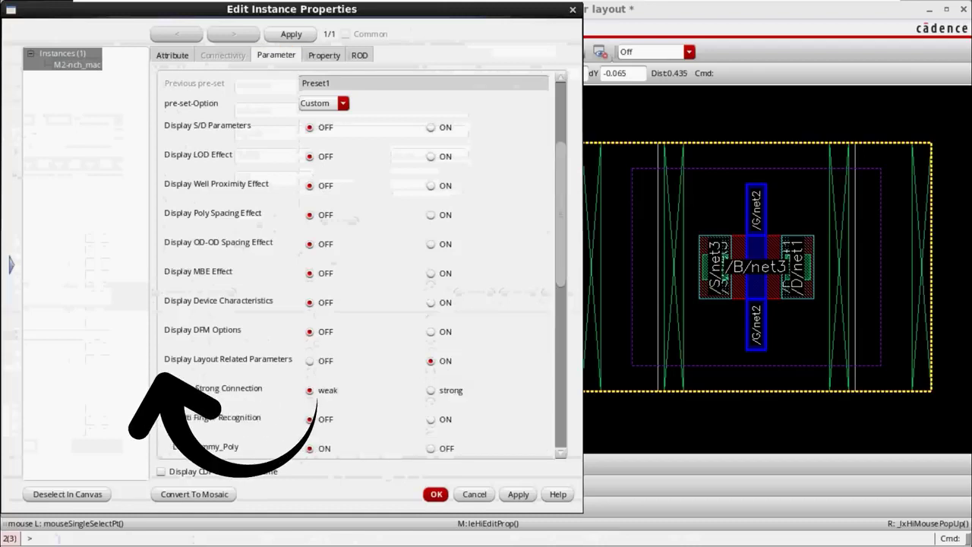
pyautogui.scroll(-3, 357, 266)
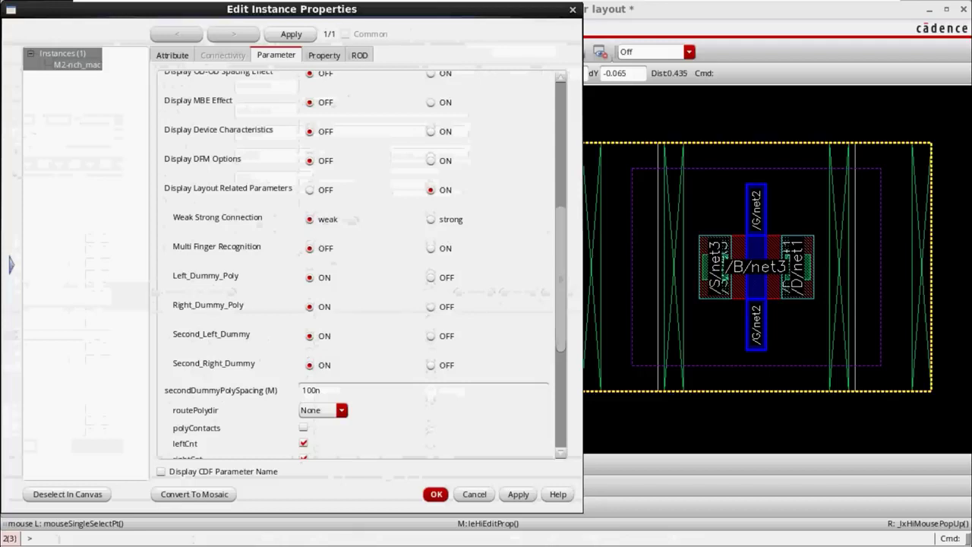
pyautogui.click(430, 277)
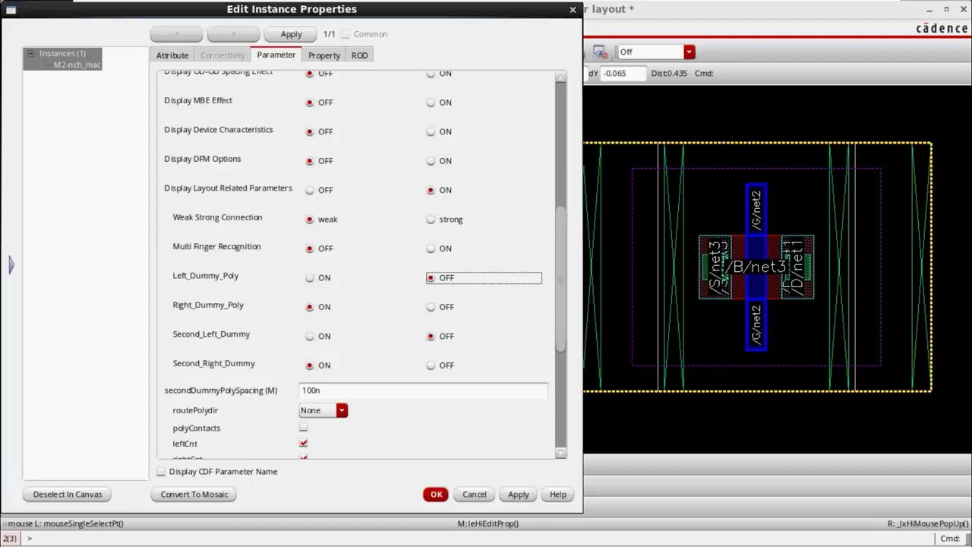
pyautogui.press('Return')
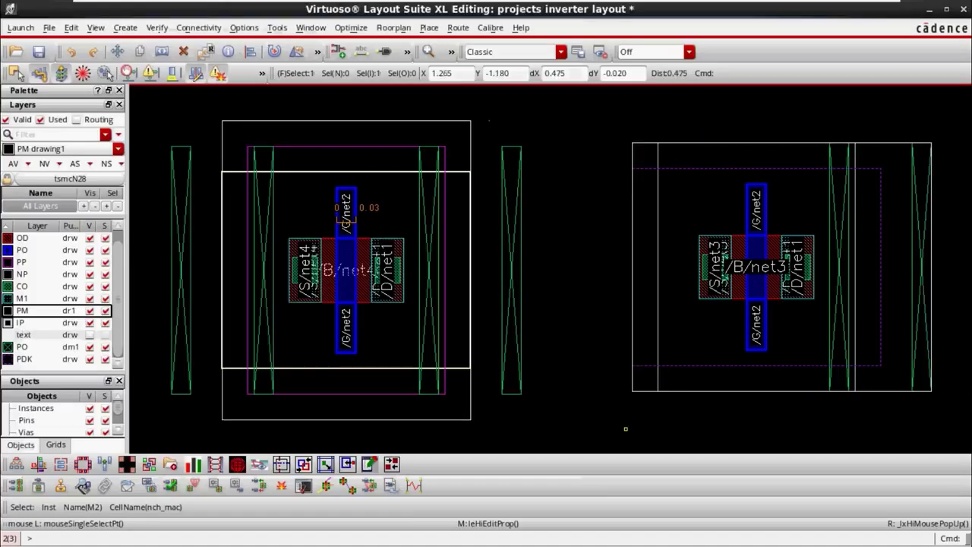
# - Display the layout related parameters of pch_mac instance M3 and switch off its Right_Dummy_Poly
pyautogui.click(711, 434)
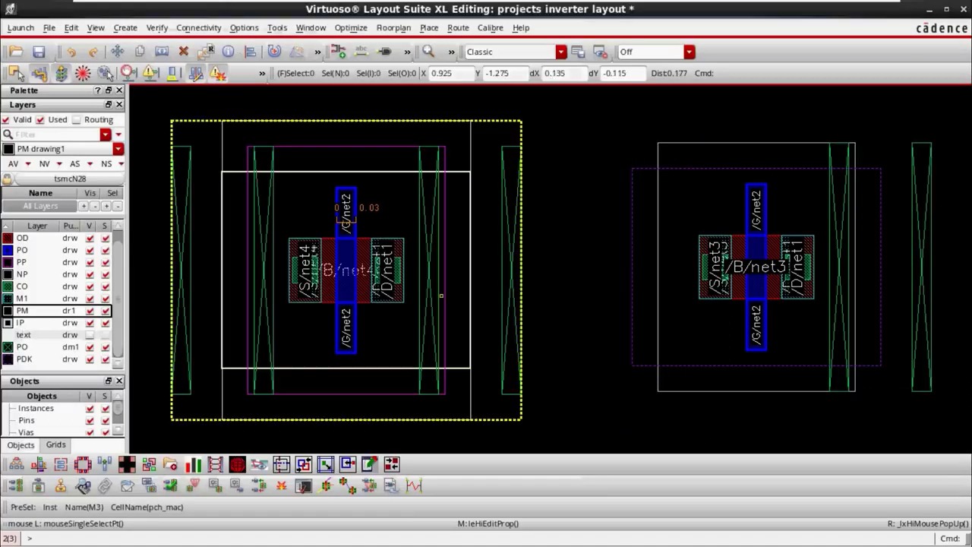
pyautogui.press('q')
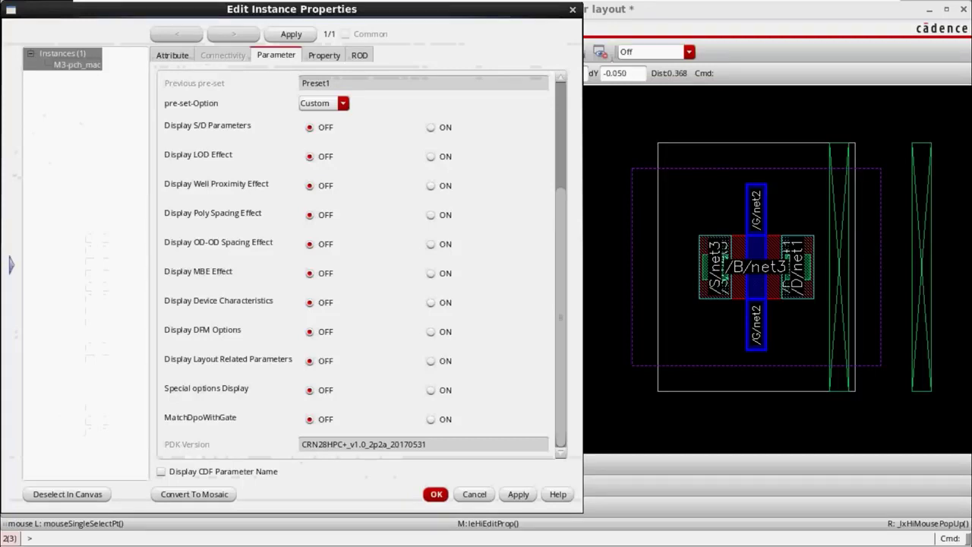
pyautogui.click(430, 361)
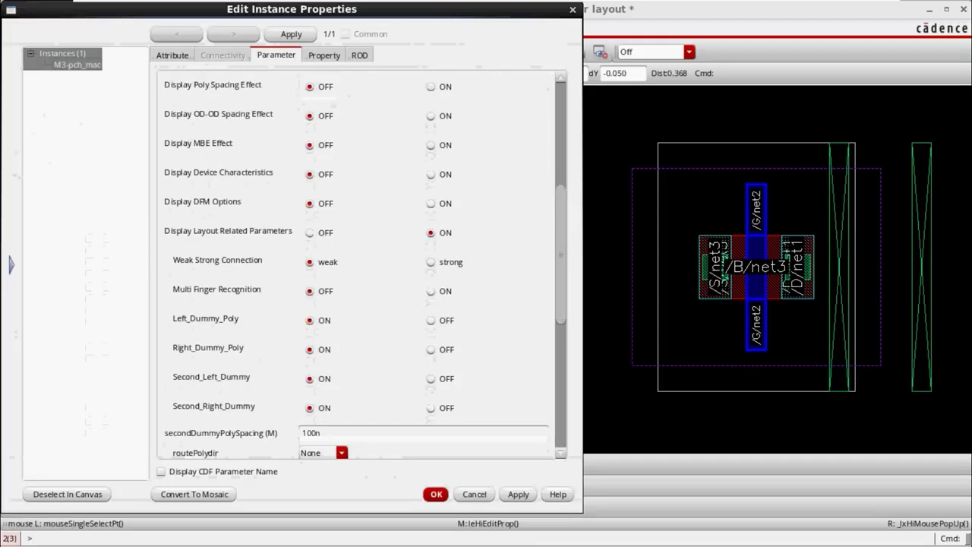
pyautogui.click(431, 350)
pyautogui.press('Return')
# - Shift nch_mac instance M2 horizontally closer to M3 with Quick Align, using its source's outer edge as the reference
pyautogui.hotkey('shift', 'z')
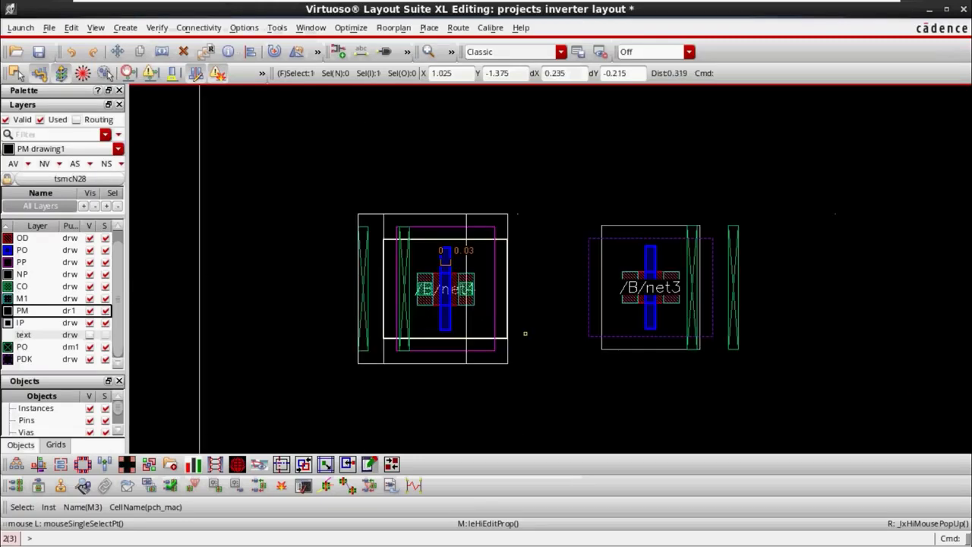
pyautogui.keyDown('ctrl'); pyautogui.scroll(3, 525, 333); pyautogui.keyUp('ctrl')
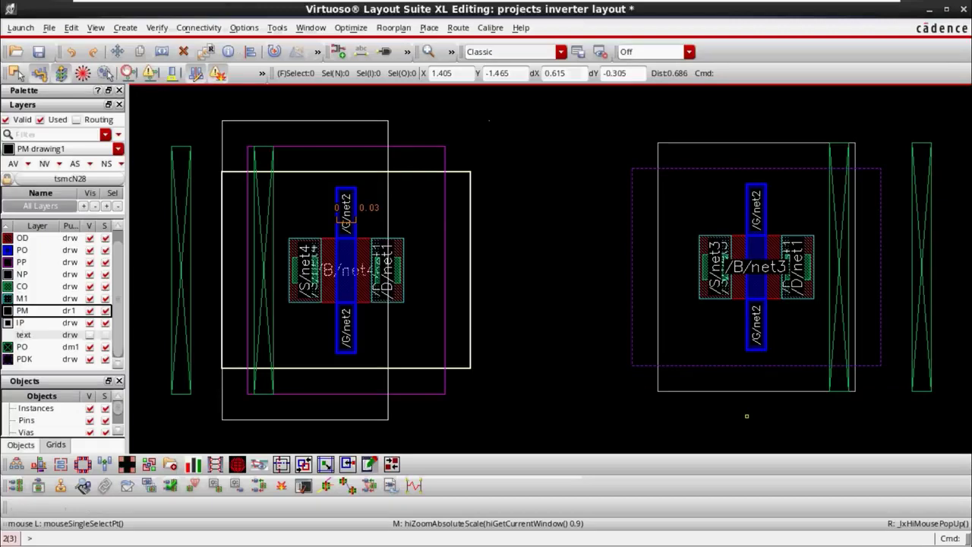
pyautogui.press('a')
pyautogui.click(699, 267)
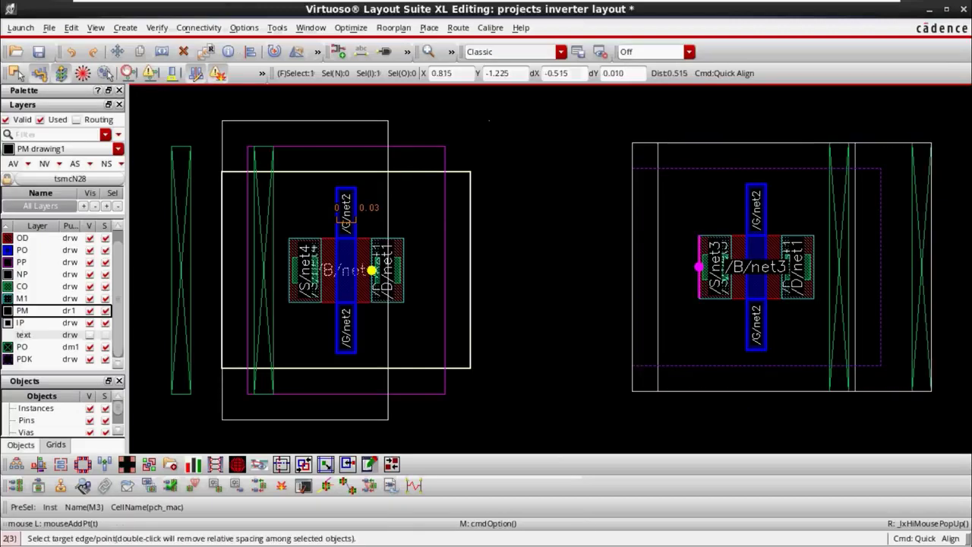
pyautogui.click(577, 287)
pyautogui.keyDown('ctrl'); pyautogui.scroll(-3, 635, 170); pyautogui.keyUp('ctrl')
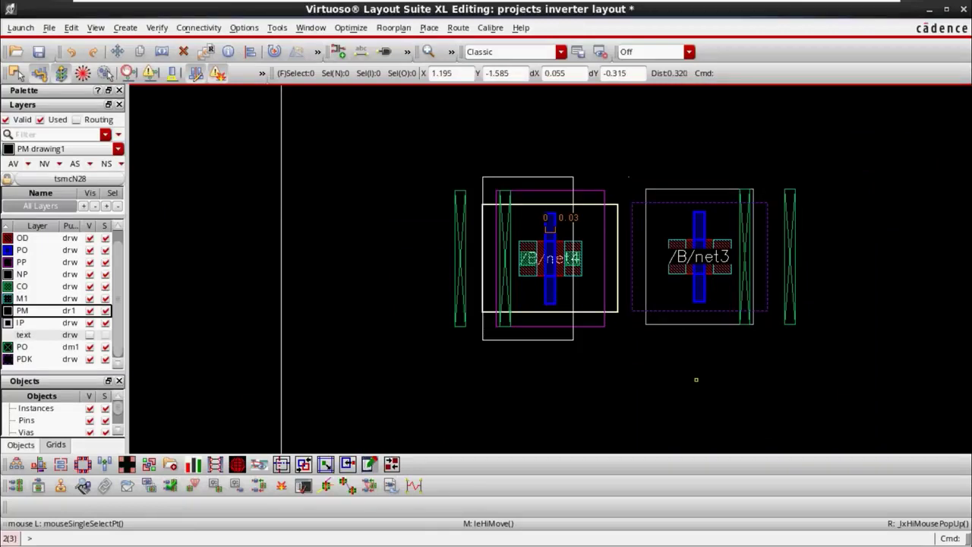
# - Quick Align M2's left inner boundary edge to the right edge of M3's magenta implant rectangle, and align their bottom edges
pyautogui.keyDown('ctrl'); pyautogui.scroll(3, 696, 379); pyautogui.keyUp('ctrl')
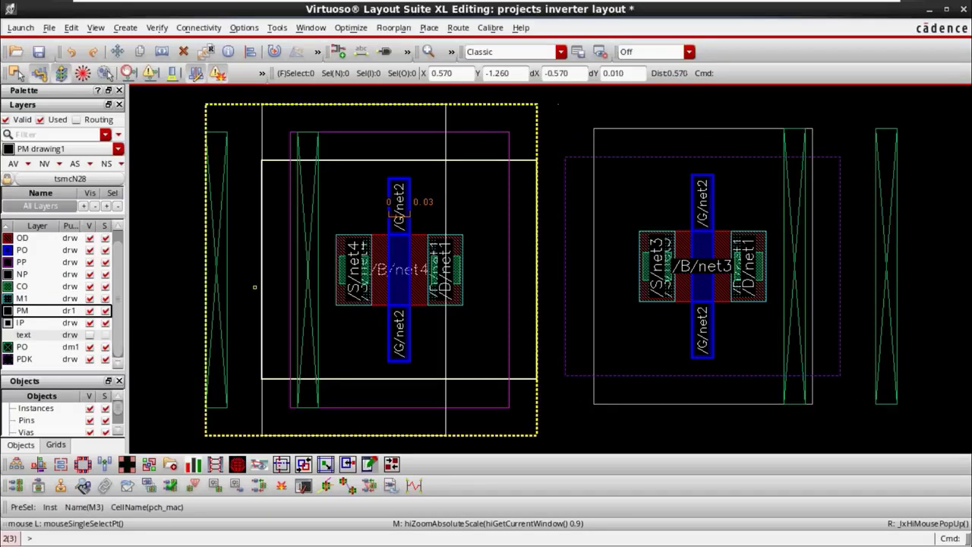
pyautogui.press('a')
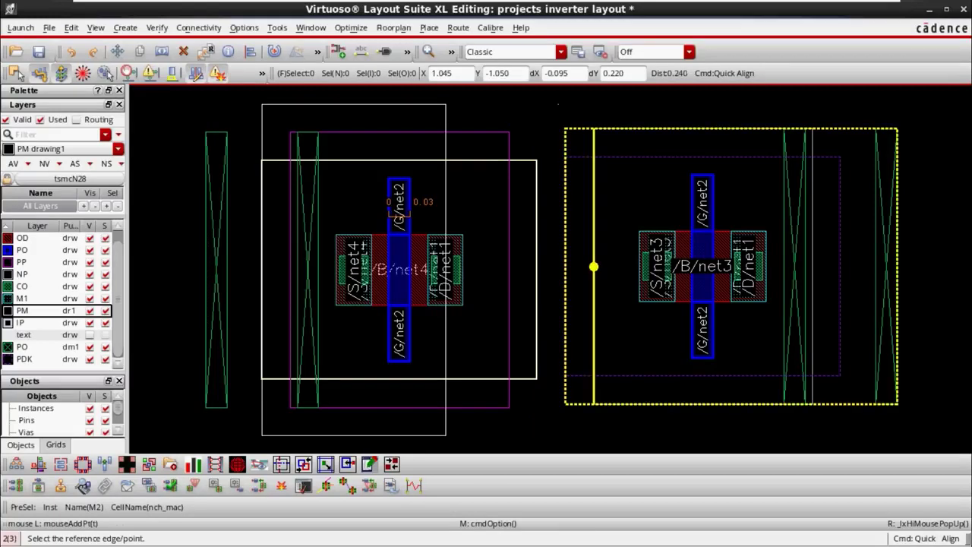
pyautogui.click(593, 265)
pyautogui.click(508, 142)
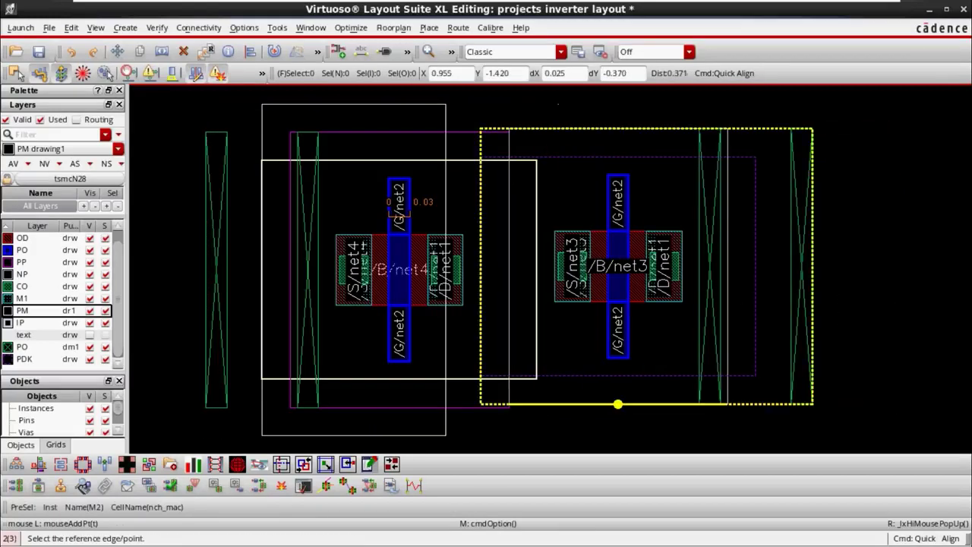
pyautogui.click(617, 404)
pyautogui.click(626, 407)
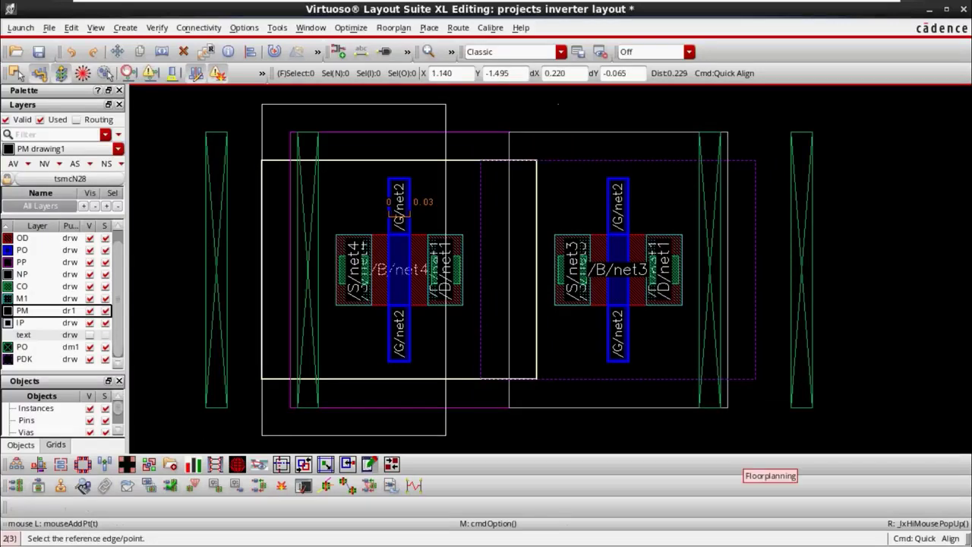
pyautogui.keyDown('shift'); pyautogui.hscroll(-1, 917, 354); pyautogui.keyUp('shift')
pyautogui.press('Escape')
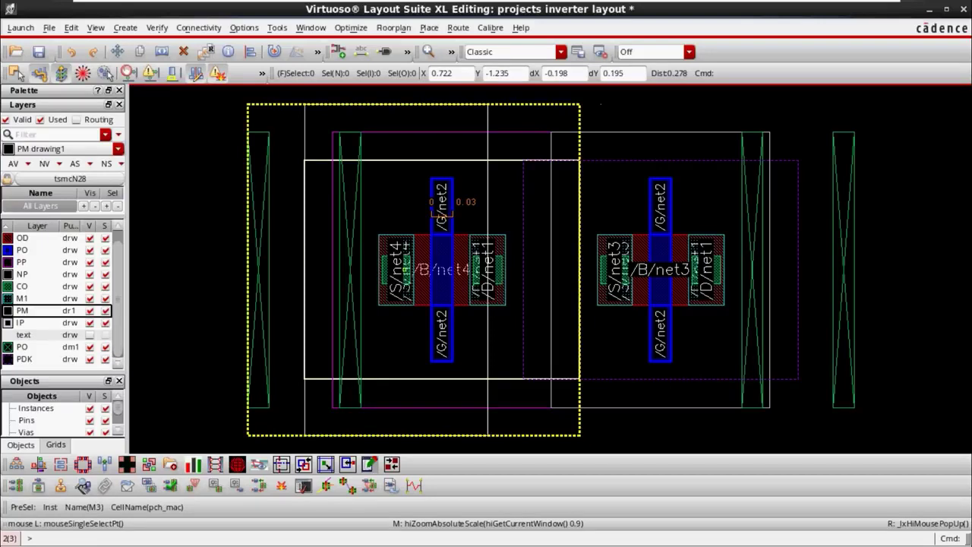
# - Draw horizontal 0.1-wide M1 wires outward from M3's net4 source and M2's net1 drain, extending past the outer dummy polys
pyautogui.press('p')
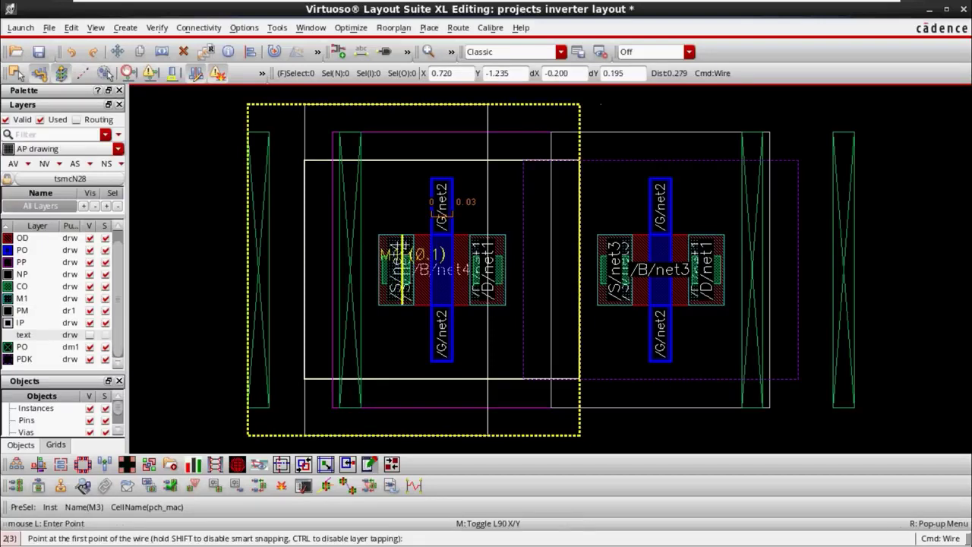
pyautogui.click(431, 269)
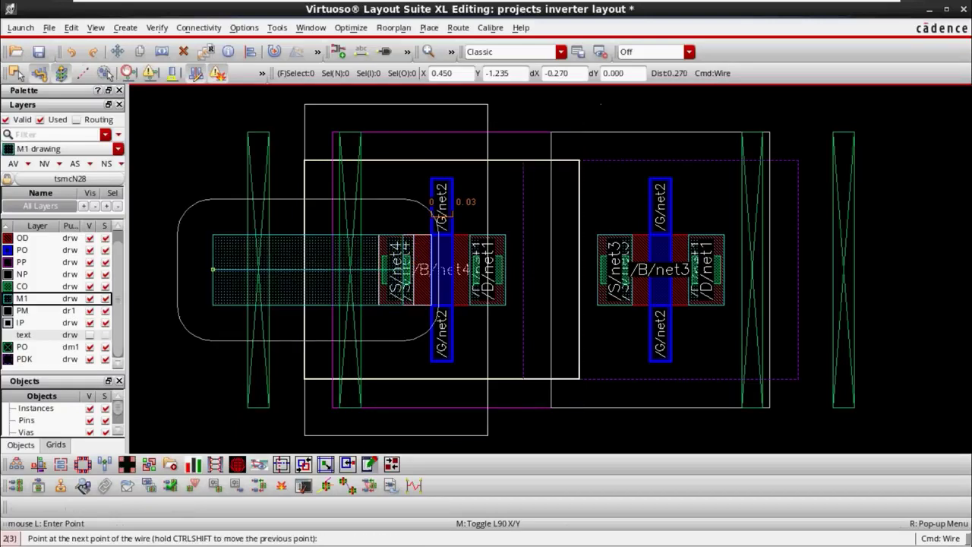
pyautogui.doubleClick(213, 270)
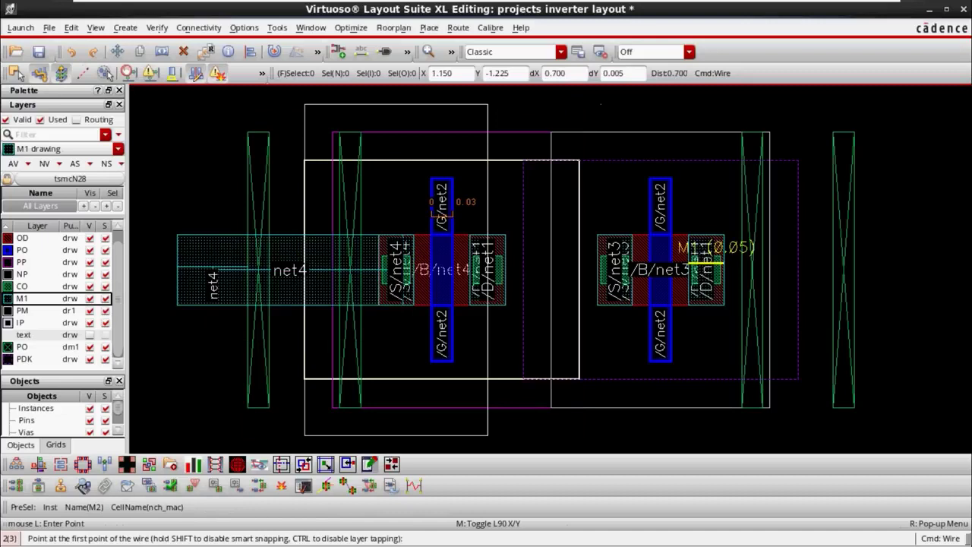
pyautogui.click(722, 270)
pyautogui.doubleClick(890, 270)
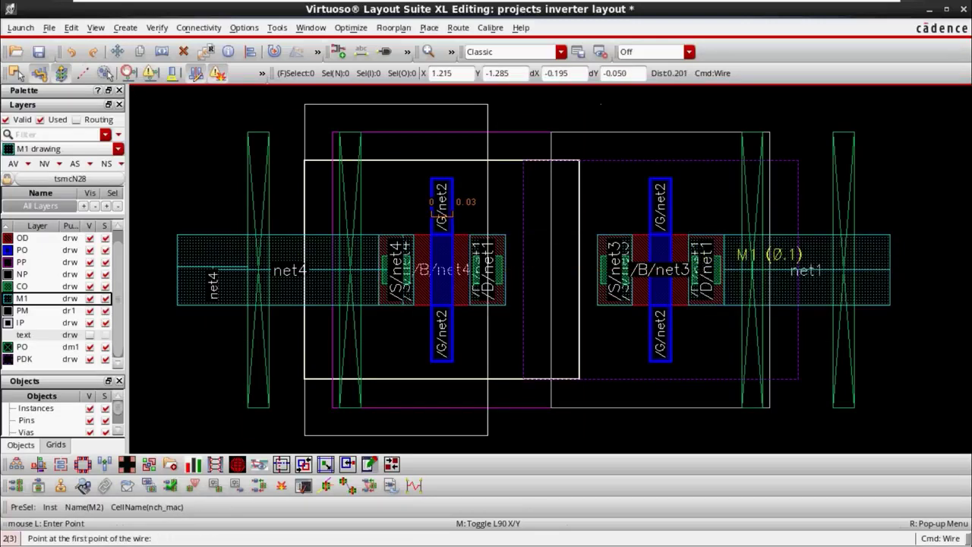
# - Draw a horizontal 0.1-wide M1 wire joining M3's net1 drain to M2's net3 source, and finish wiring
pyautogui.click(496, 270)
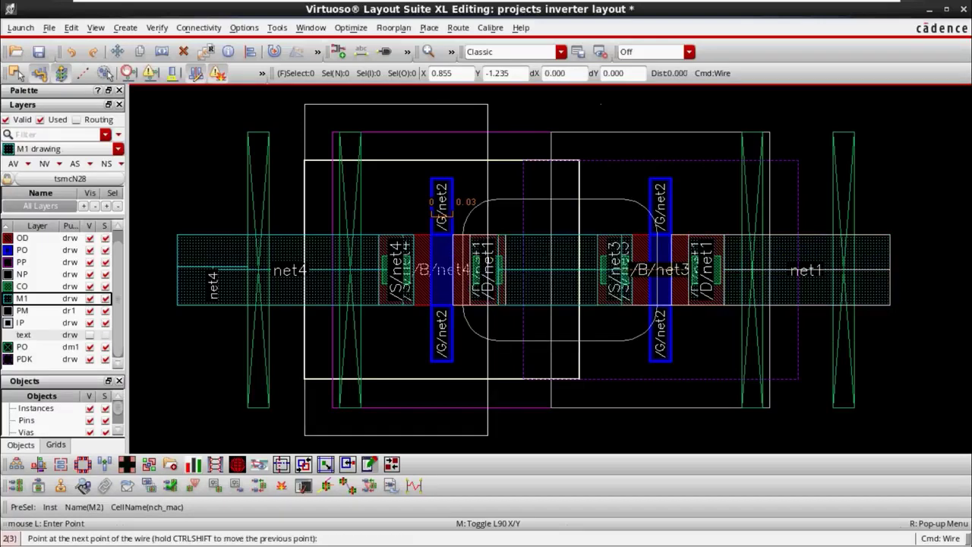
pyautogui.doubleClick(624, 270)
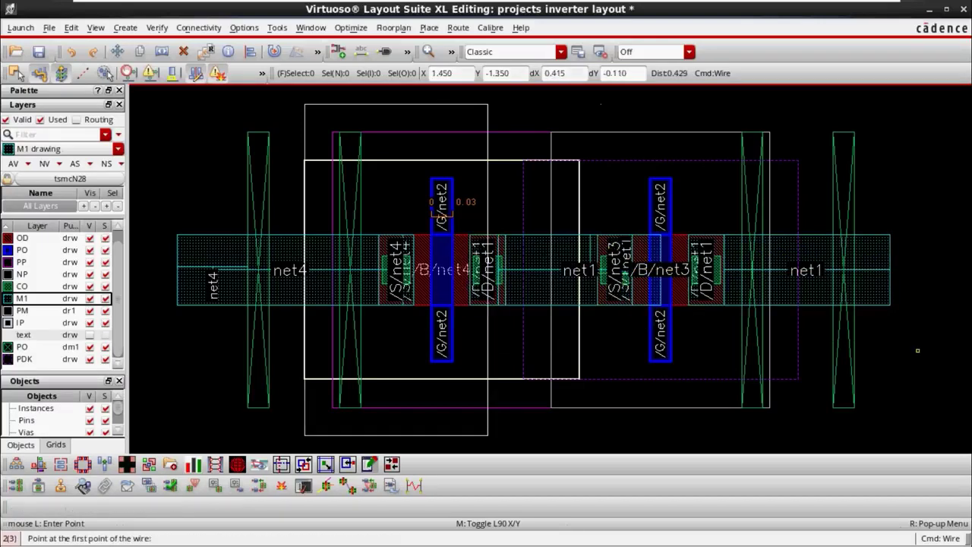
pyautogui.press('Escape')
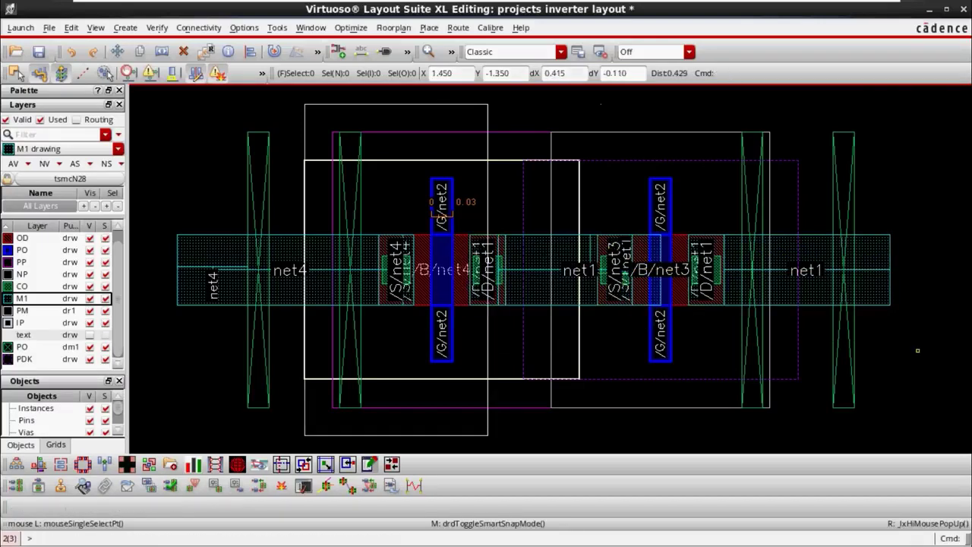
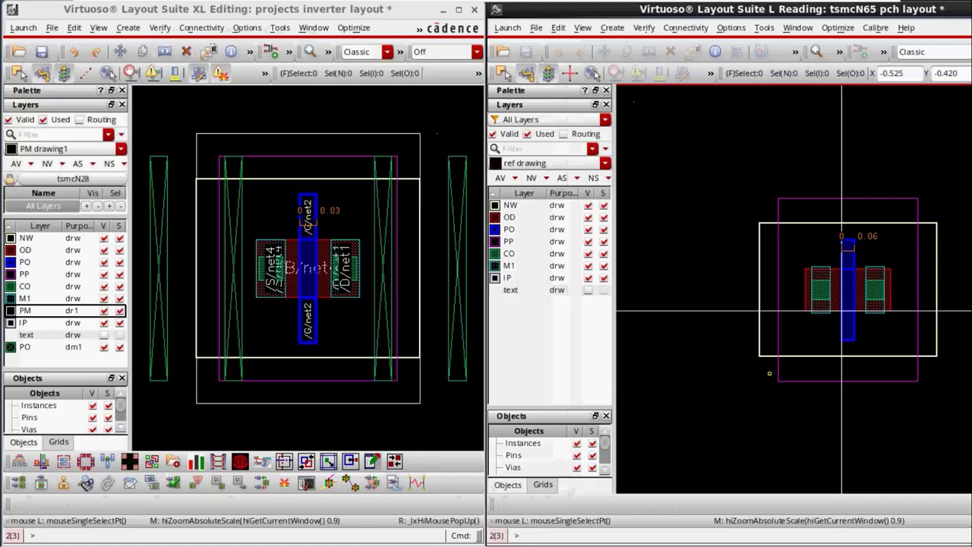
pyautogui.scroll(1, 849, 262)
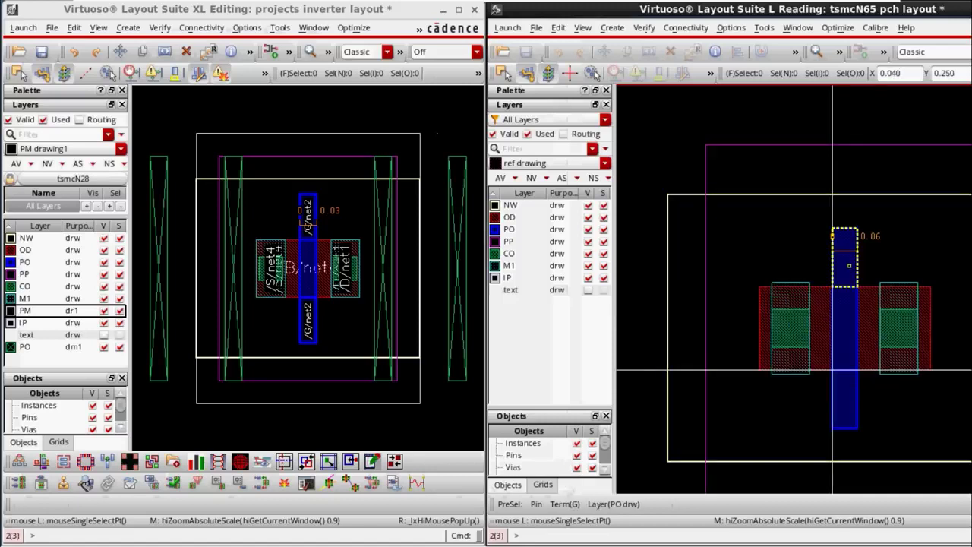
pyautogui.scroll(-1, 818, 255)
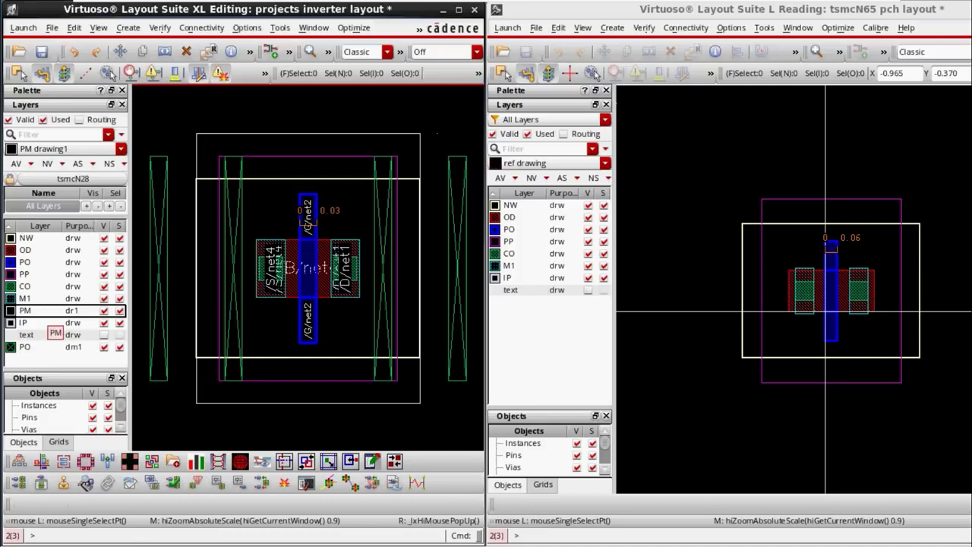
# - Hide the PO dm1 layer in the inverter layout and show it again to identify the dummy poly shapes
pyautogui.click(38, 347)
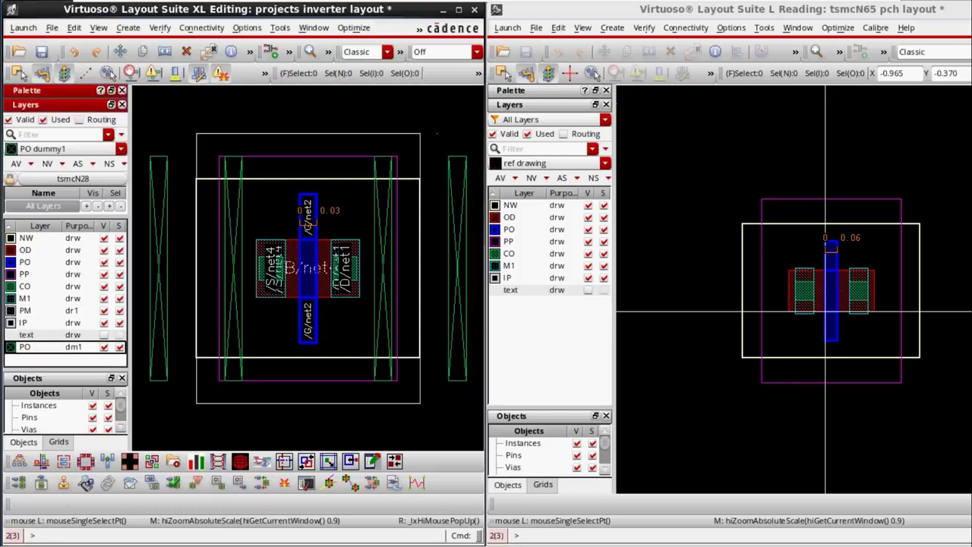
pyautogui.click(104, 347)
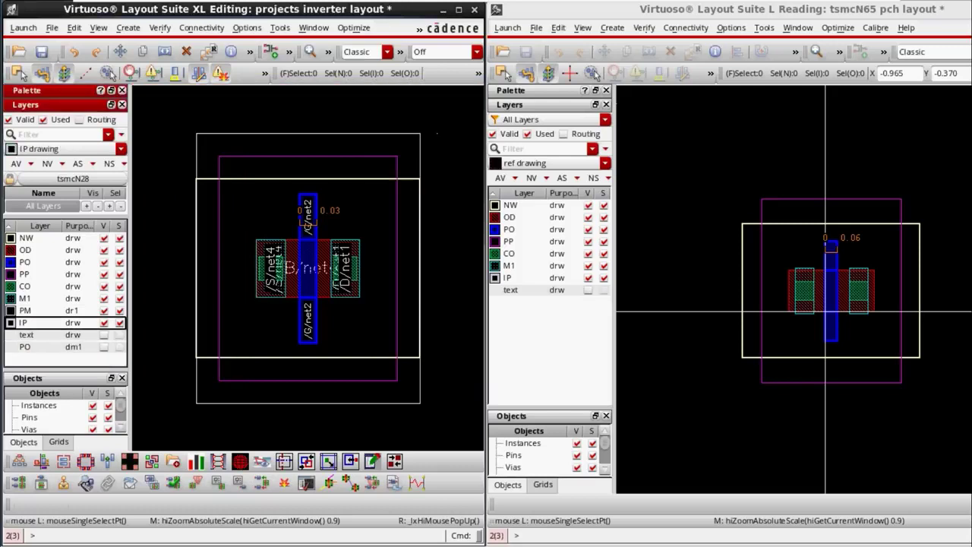
pyautogui.click(104, 348)
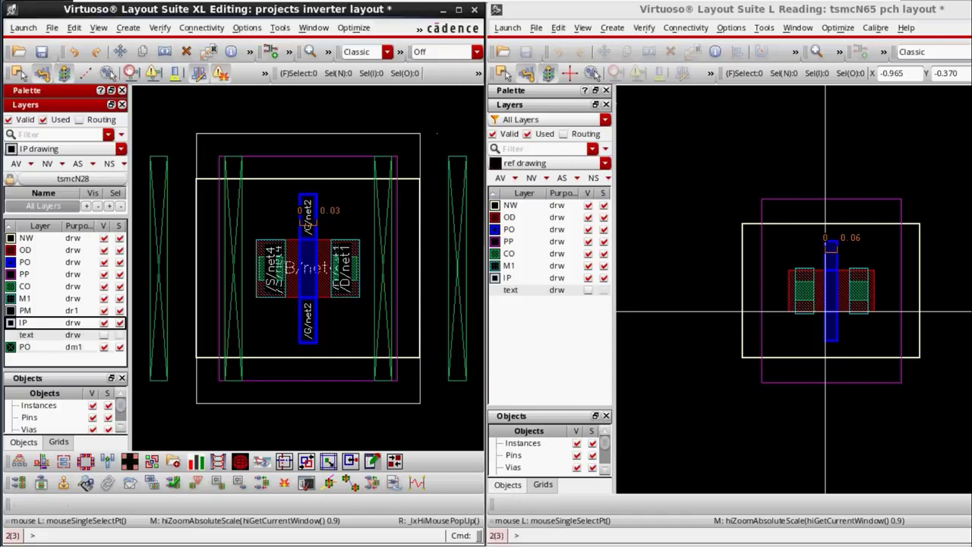